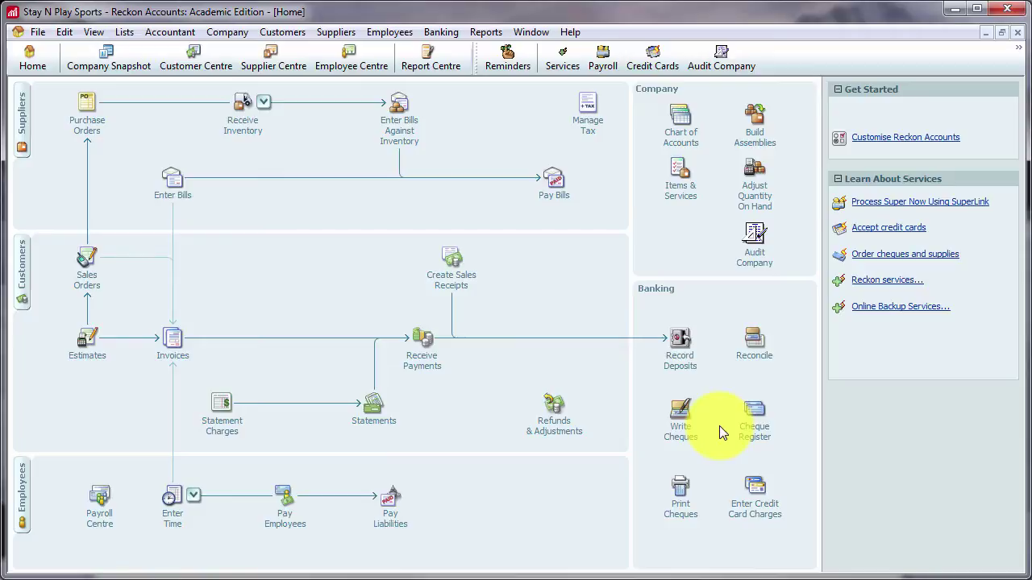
- Open the Simplified BAS/IAS tax report and dismiss the BAS/IAS consolidation message
click(488, 36)
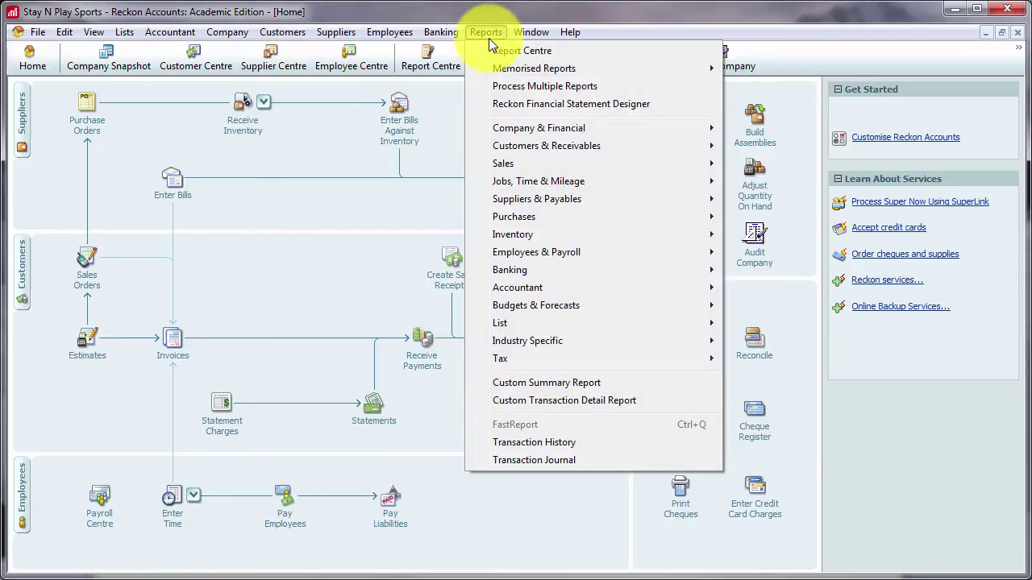
mouse_move(567, 357)
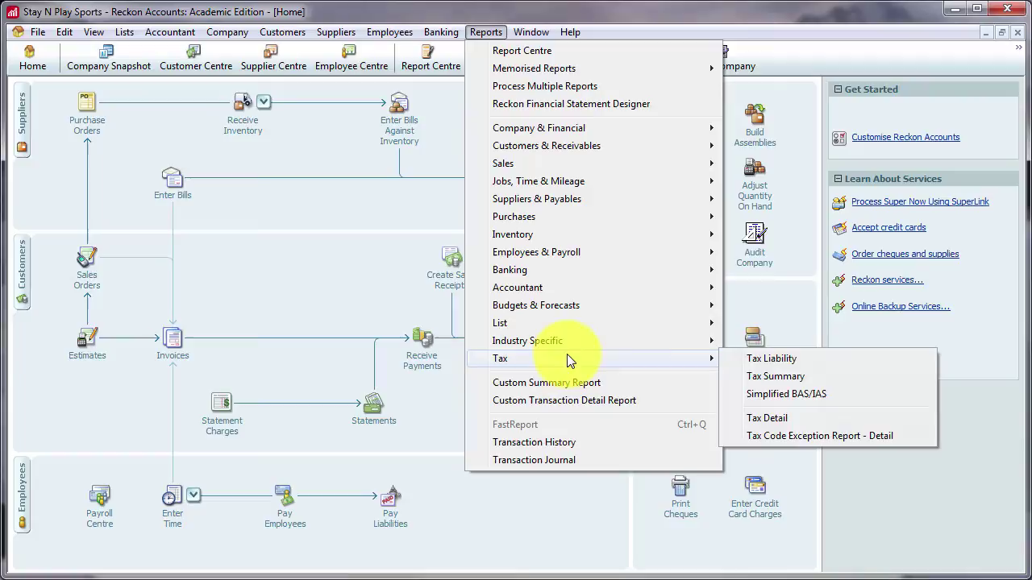
click(809, 396)
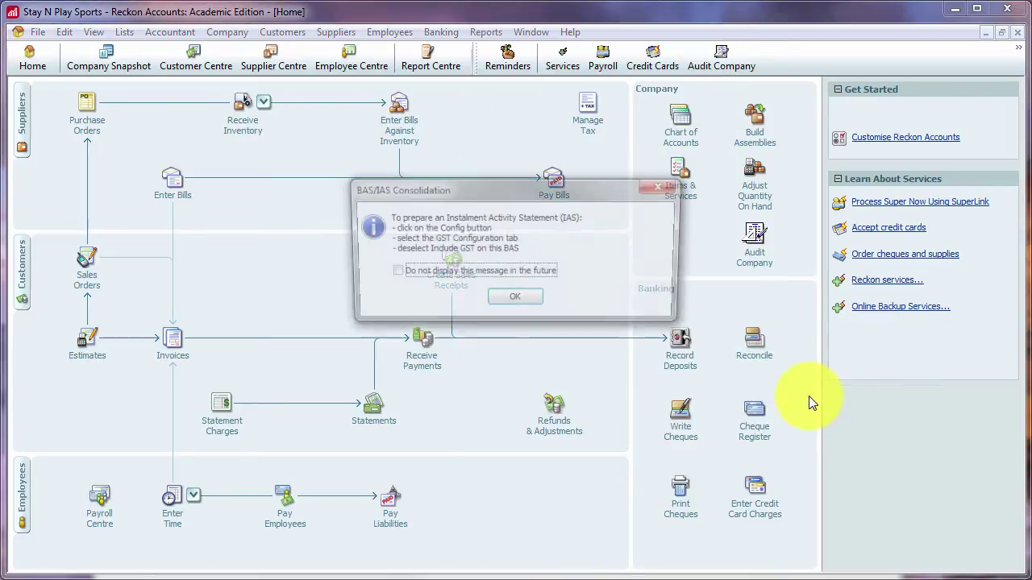
click(511, 300)
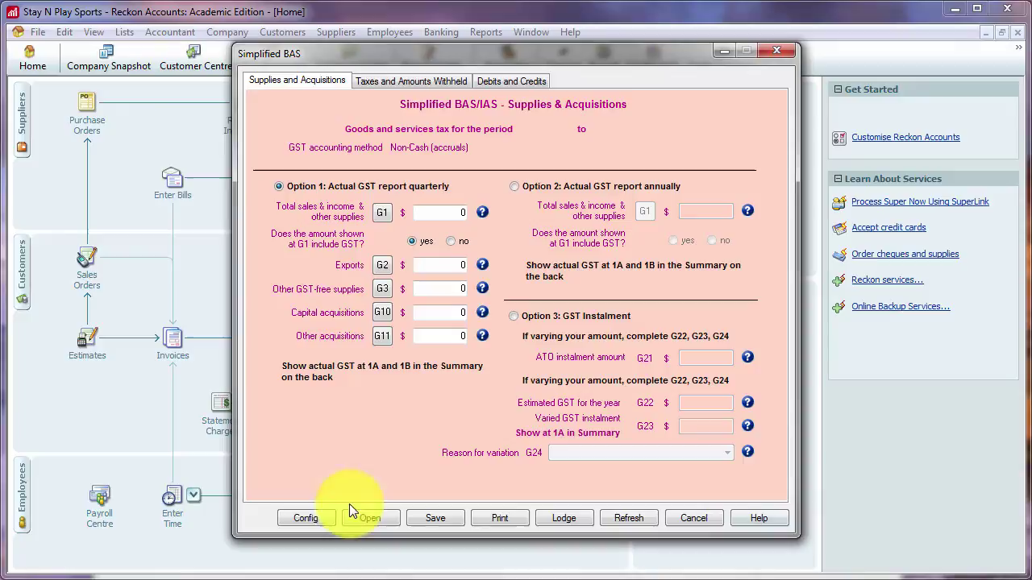
- Configure the GST reporting period in the BAS configuration as quarterly, with the quarter beginning in July
click(294, 520)
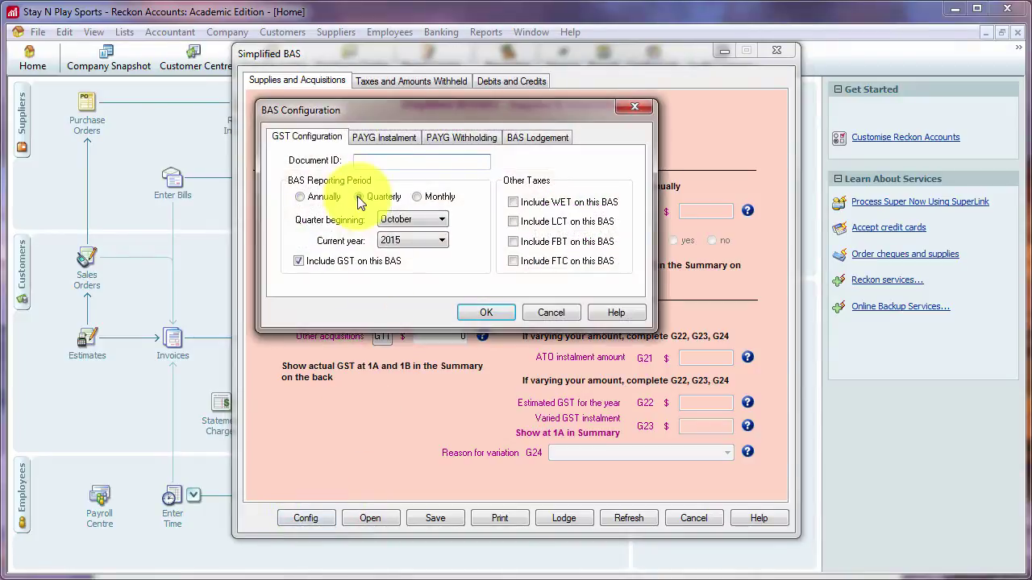
click(360, 197)
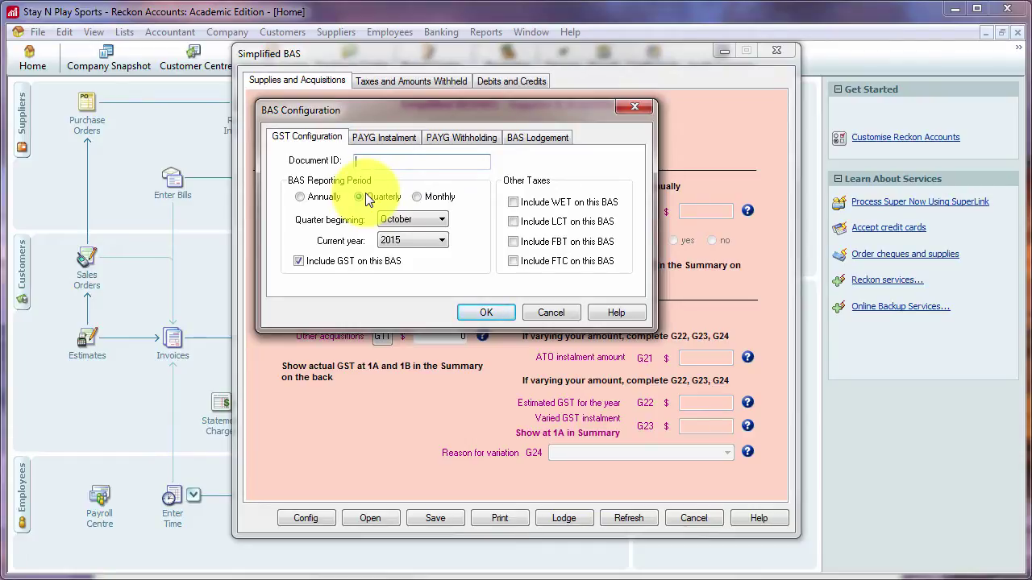
click(406, 217)
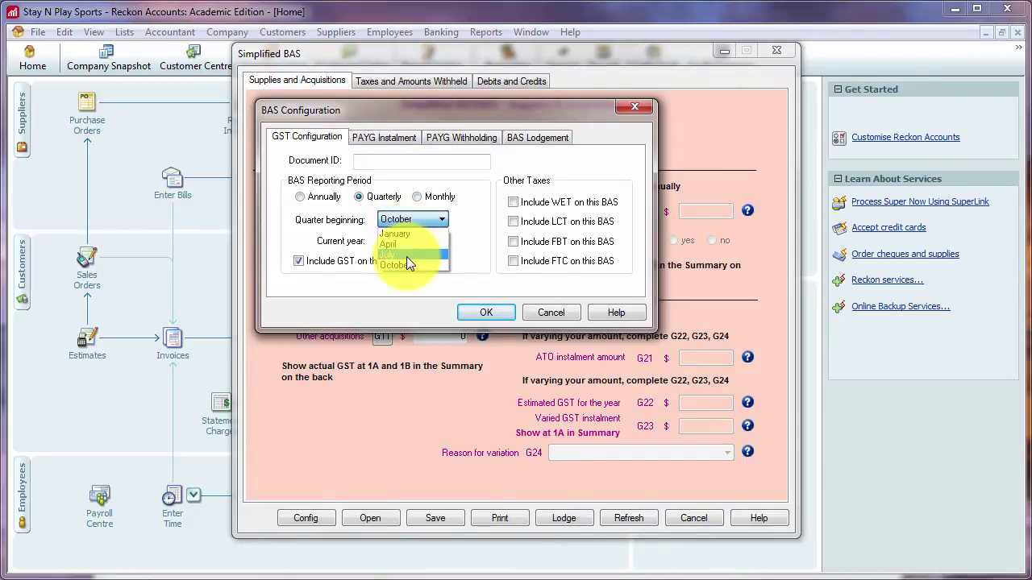
click(406, 254)
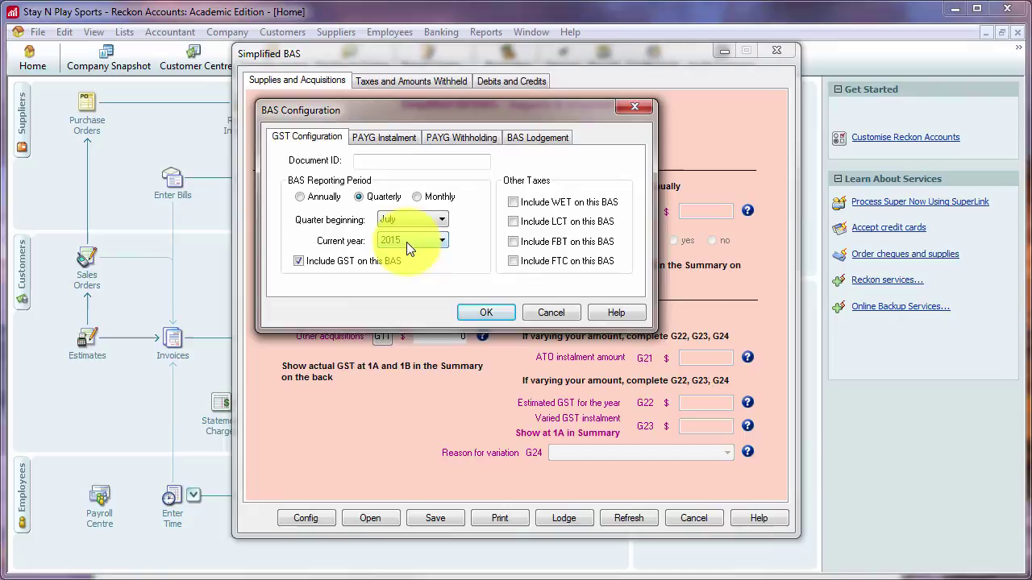
- Check the PAYG Instalment, PAYG Withholding and BAS Lodgement settings, and apply the BAS configuration with quarterly GST reporting
click(395, 138)
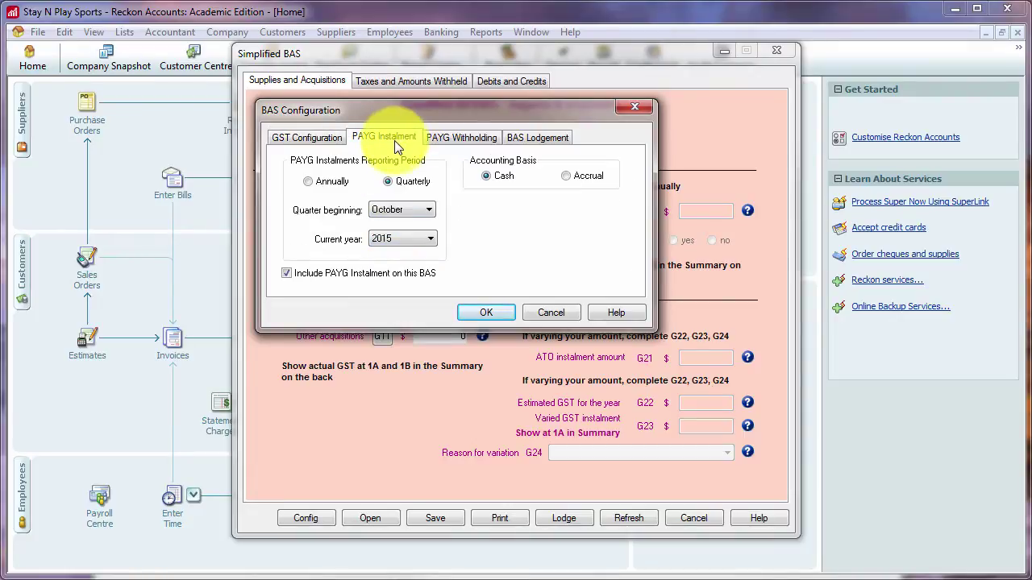
click(444, 142)
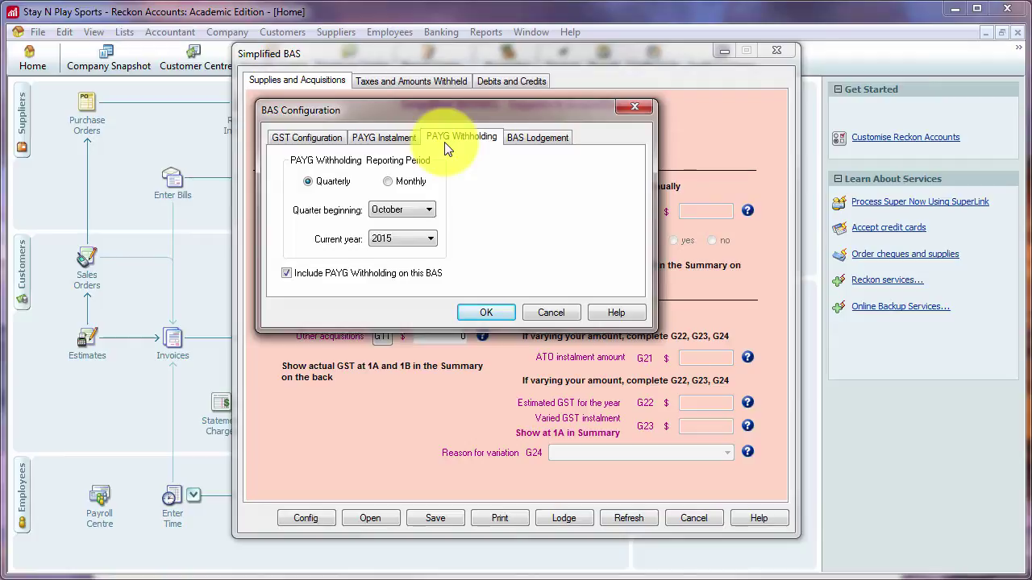
click(525, 138)
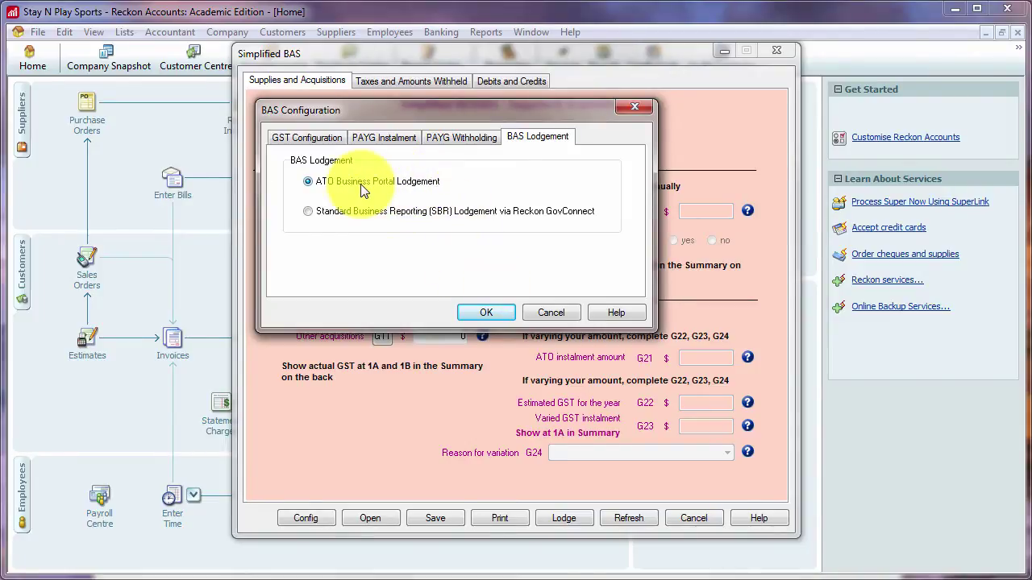
click(314, 145)
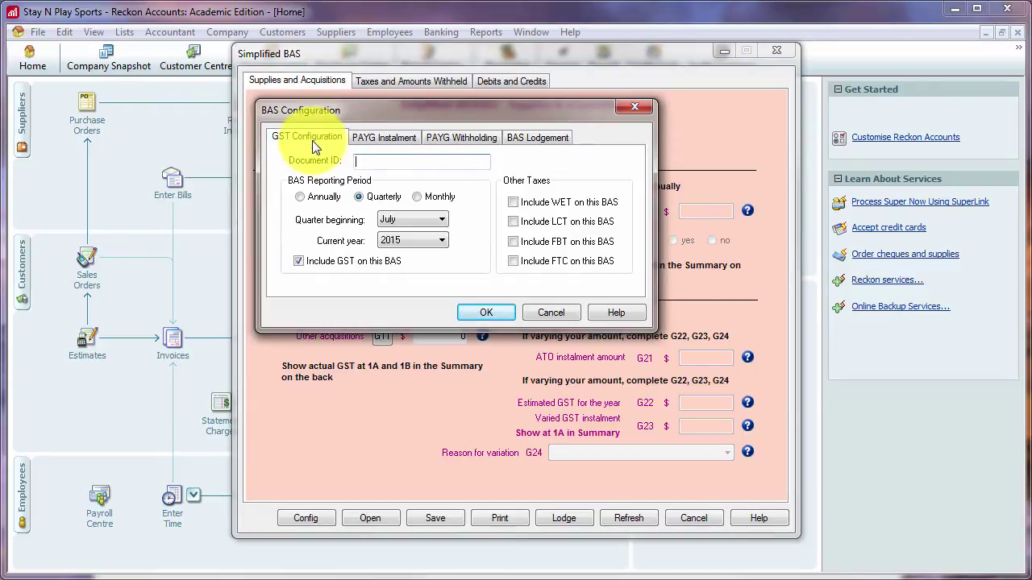
click(367, 197)
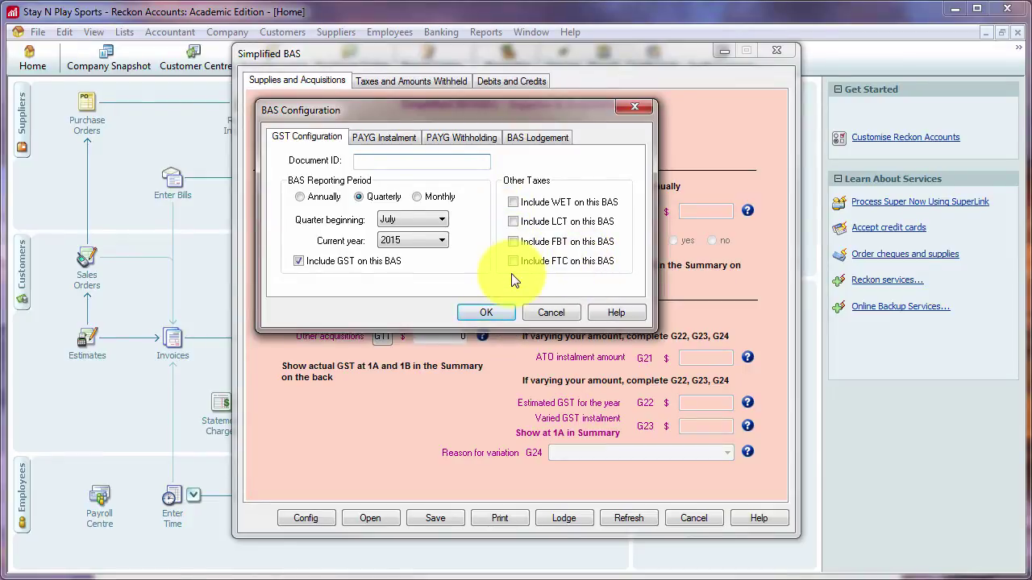
click(497, 311)
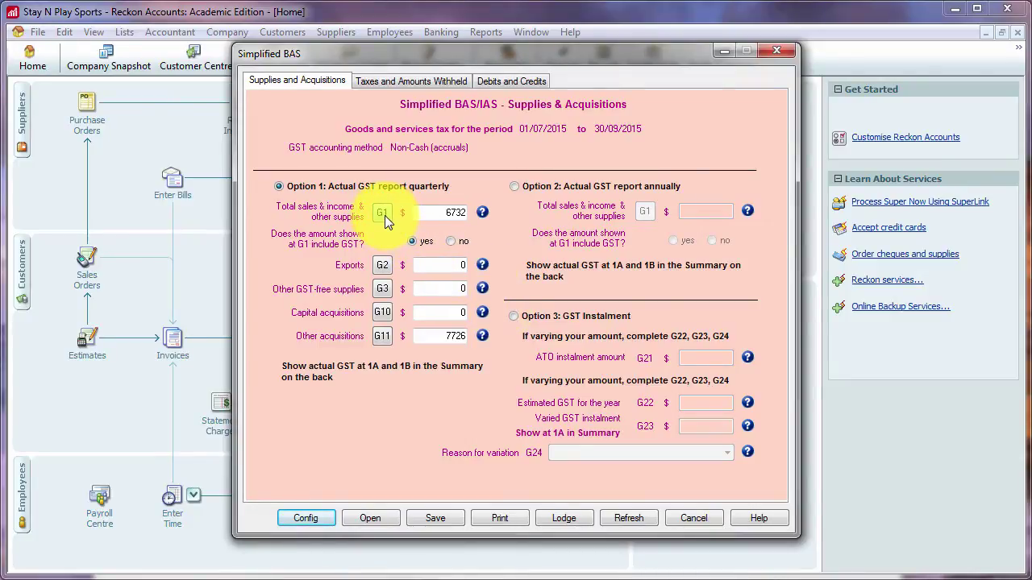
- Set the tax items for G1 total sales and income to EXP, FRE, GST and INP
click(384, 215)
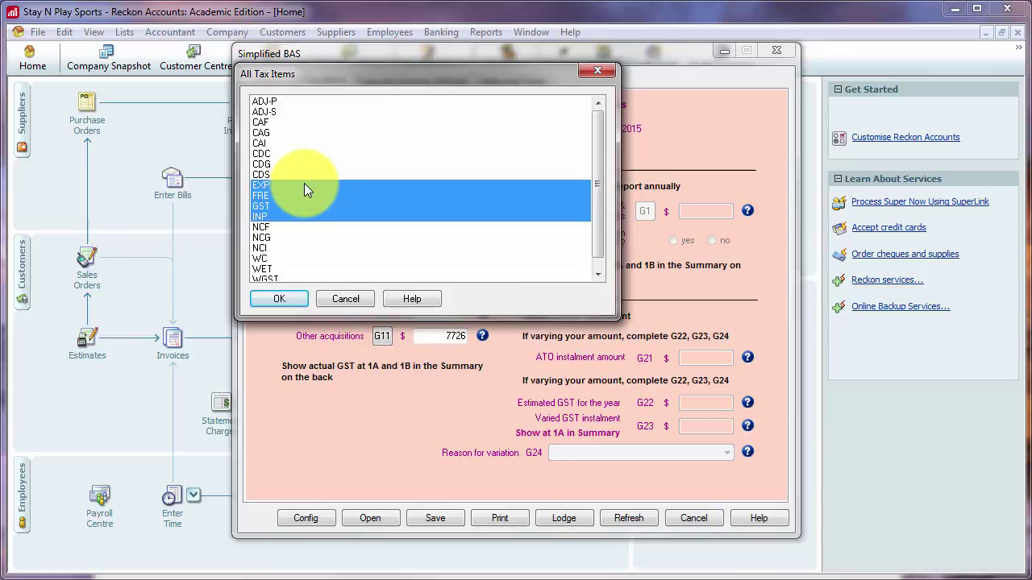
click(304, 184)
click(299, 206)
click(297, 195)
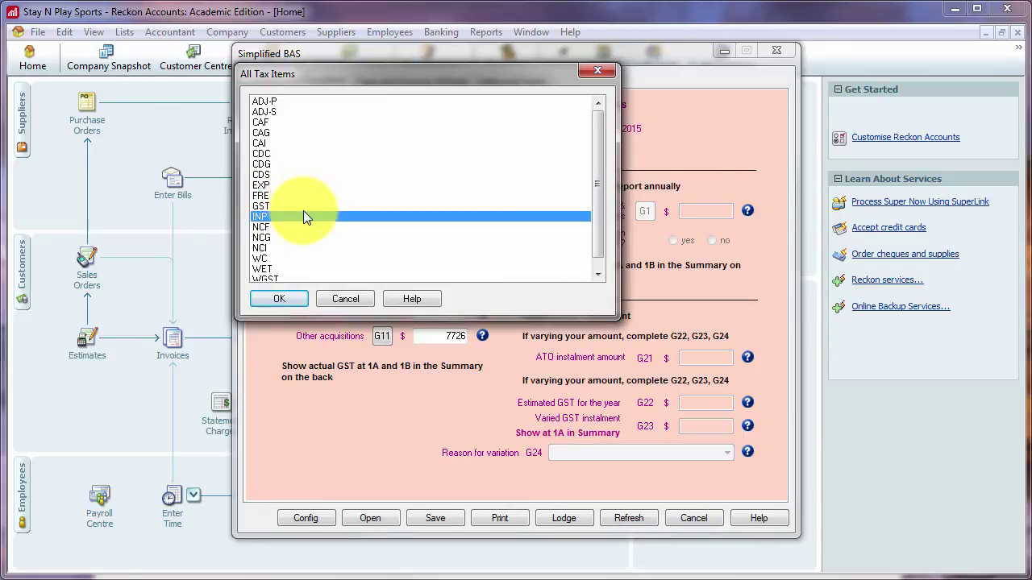
click(299, 206)
click(298, 195)
click(298, 185)
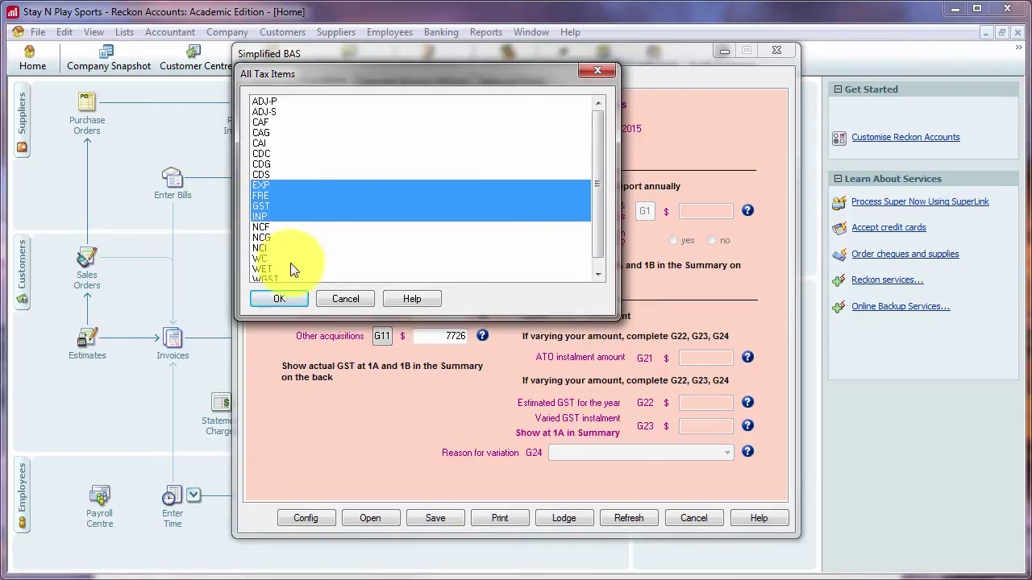
click(286, 299)
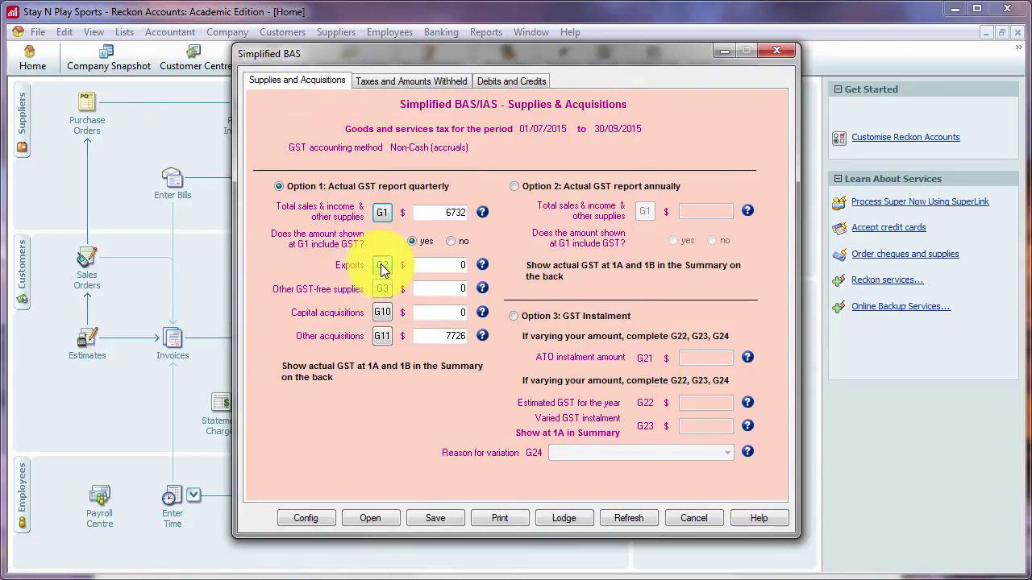
- Toggle the EXP tax item assigned to G2 exports and accept the tax item list
click(382, 270)
click(266, 188)
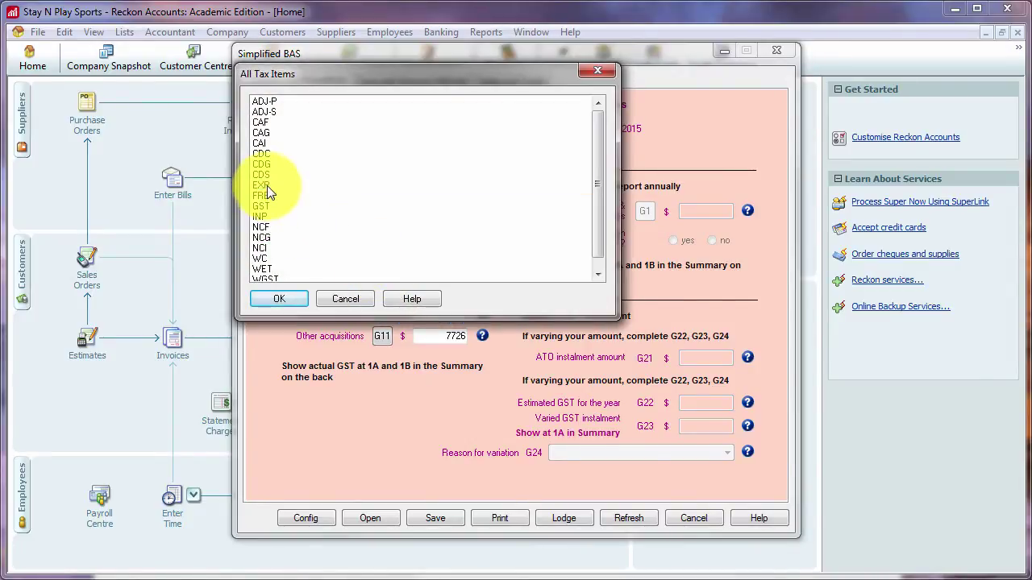
click(282, 298)
- Set the tax items for G3 other GST-free supplies to FRE and INP
click(380, 288)
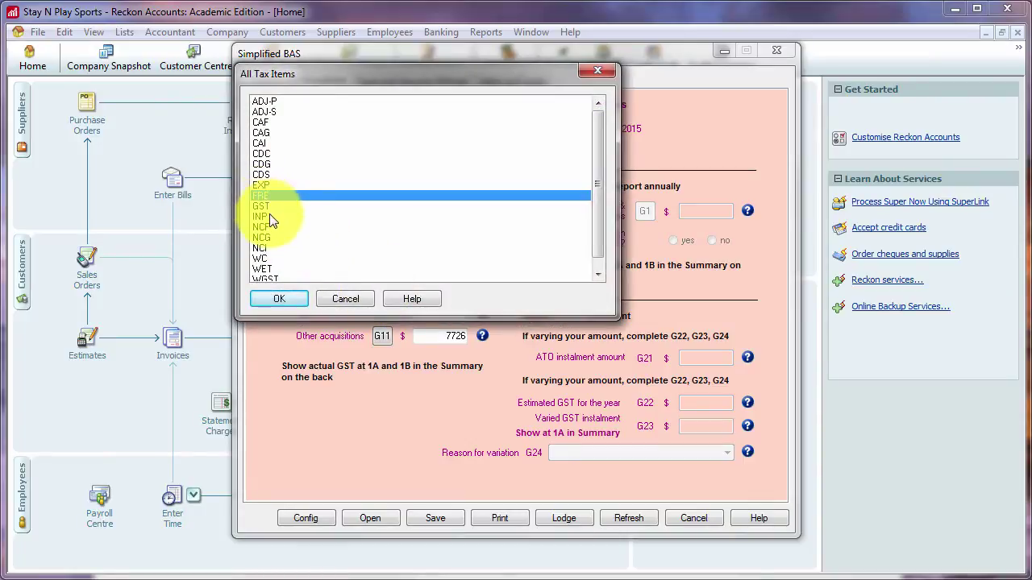
click(270, 217)
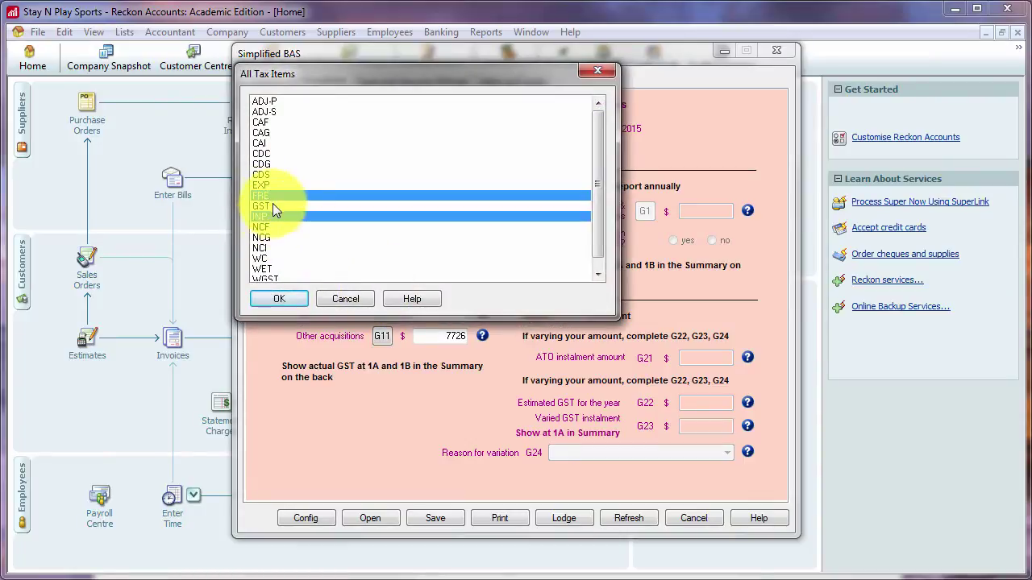
click(278, 298)
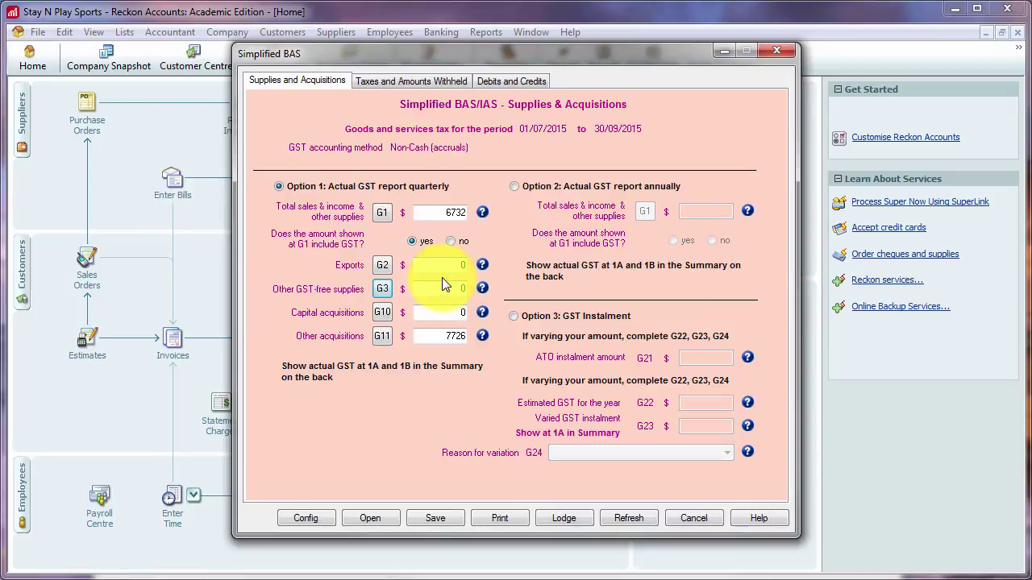
- Set the tax item for G10 capital acquisitions to CAG
click(383, 313)
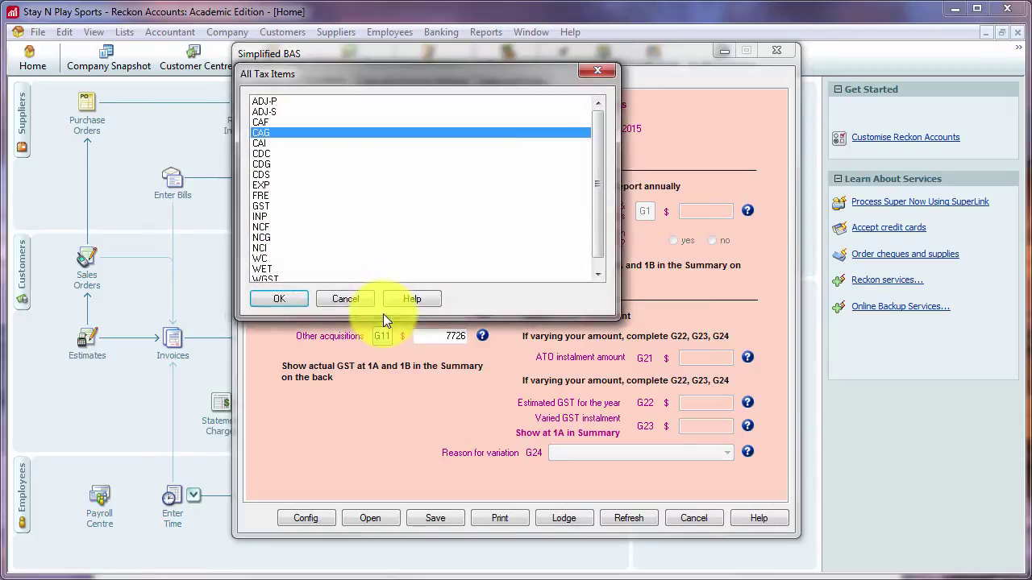
click(268, 135)
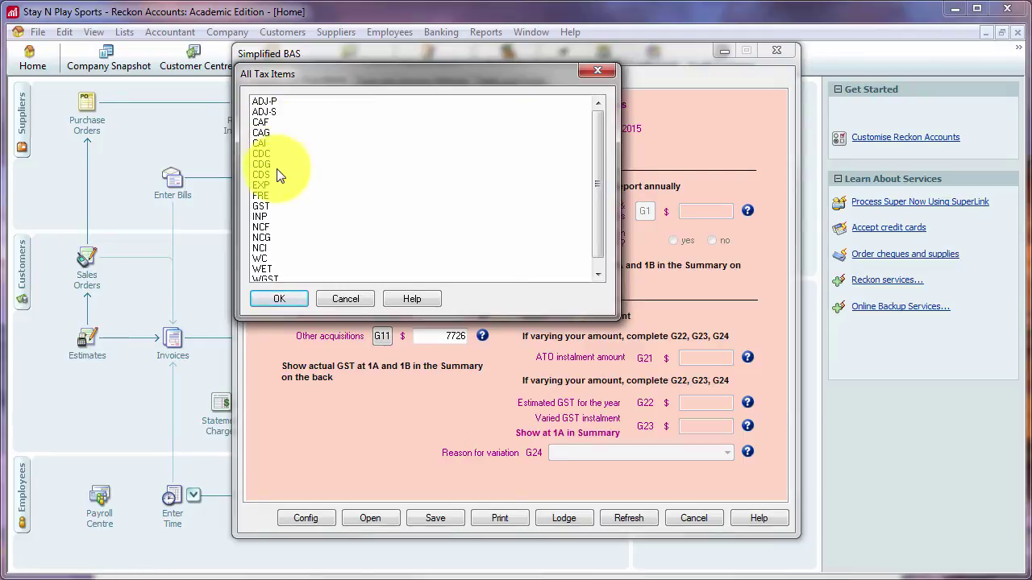
click(270, 133)
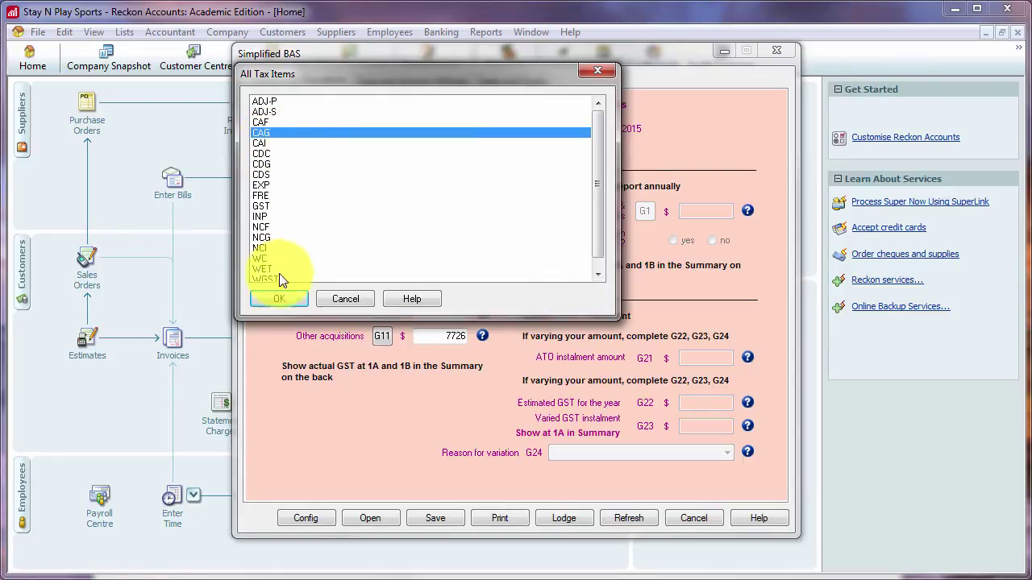
click(281, 300)
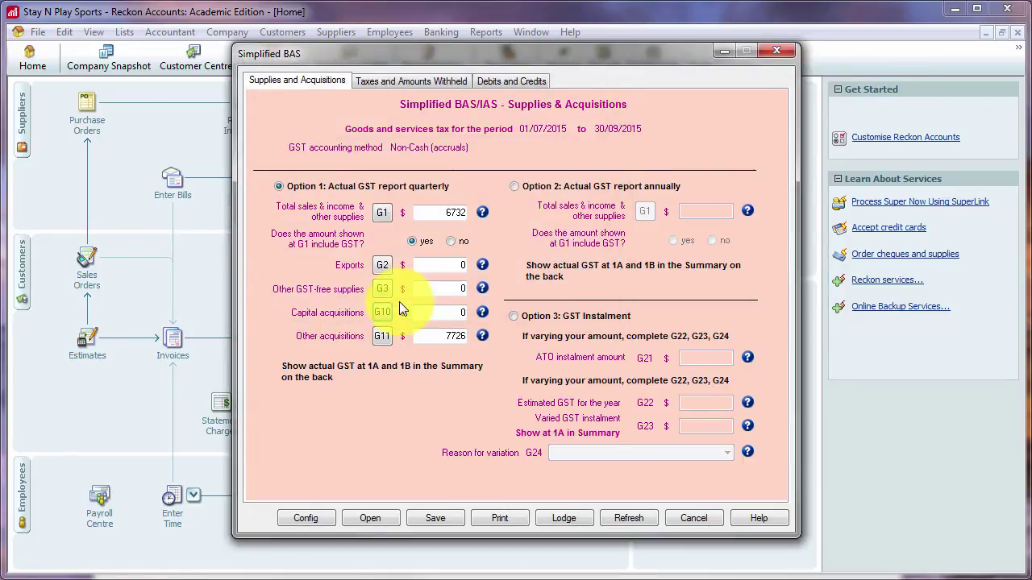
- Set the tax items for G11 other acquisitions to NCF and NCG
click(382, 340)
click(273, 232)
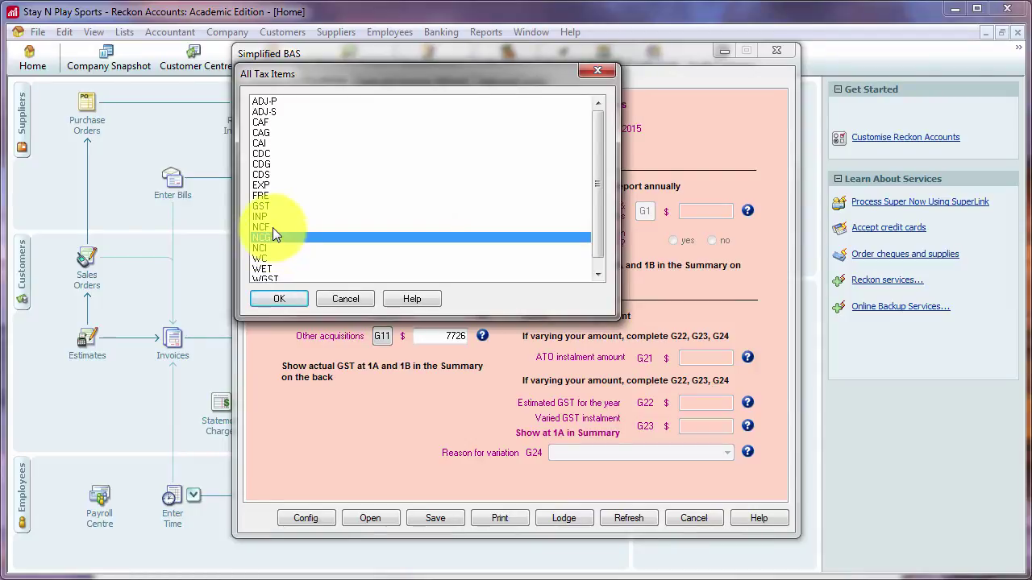
ctrl+click(273, 227)
click(286, 299)
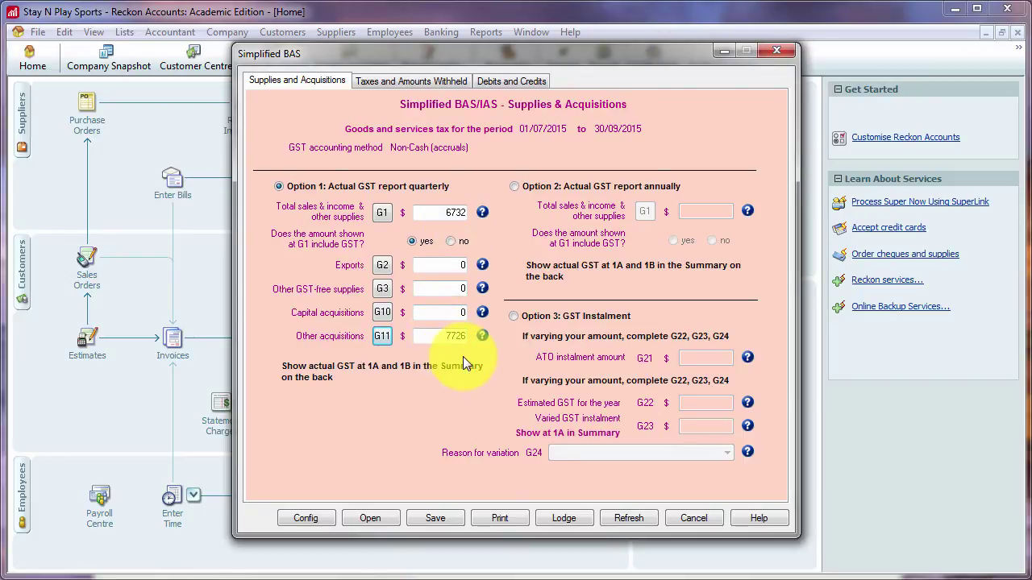
- Review the taxes and amounts withheld, and check the tax items assigned to 1A and 1B in the debits and credits summary
click(449, 81)
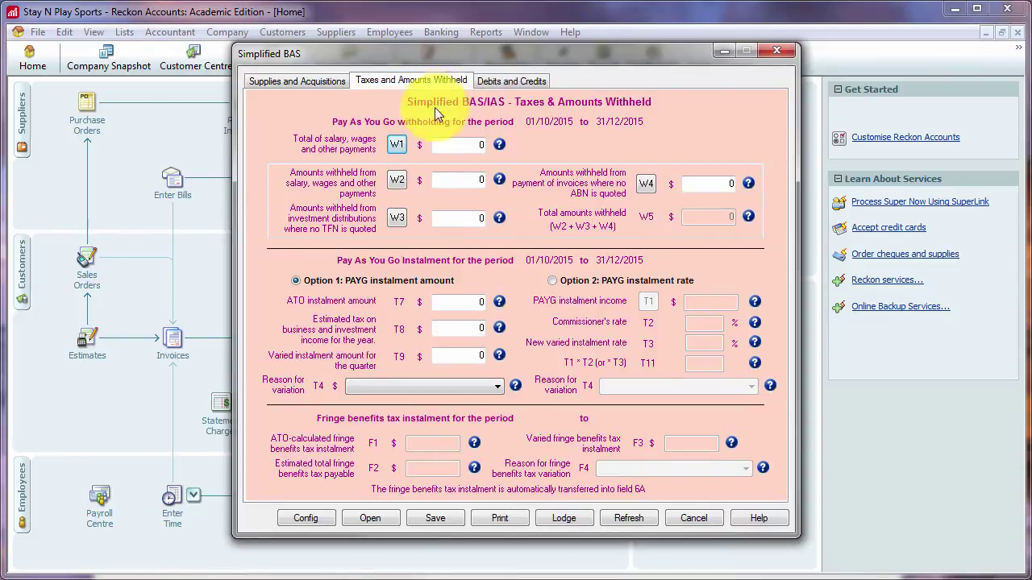
click(493, 80)
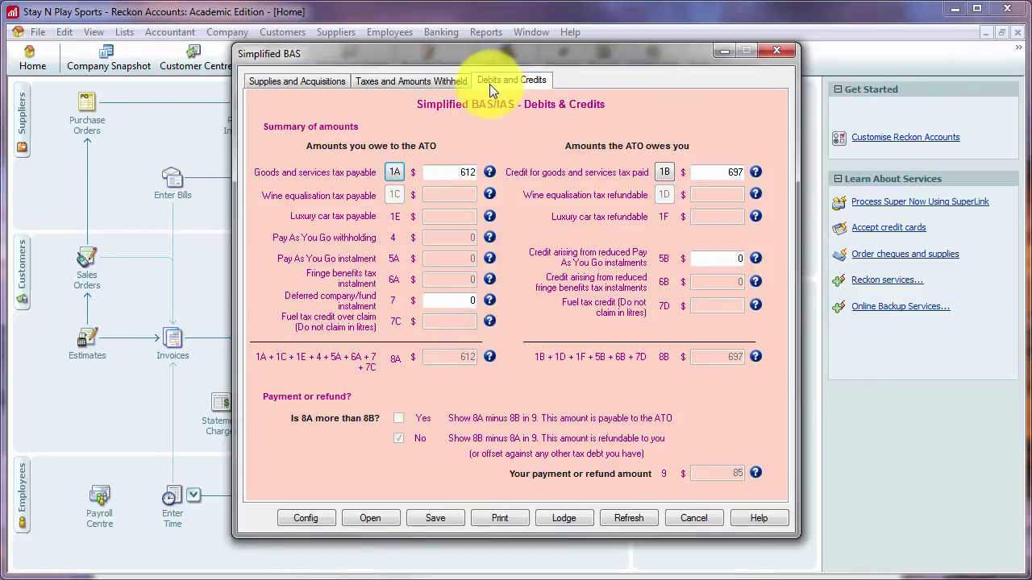
click(394, 175)
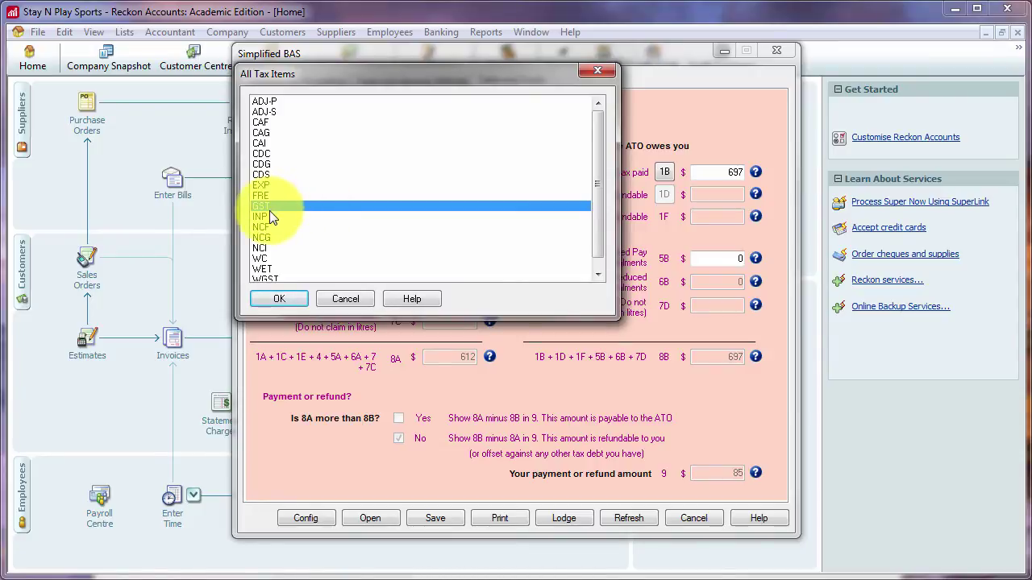
click(280, 298)
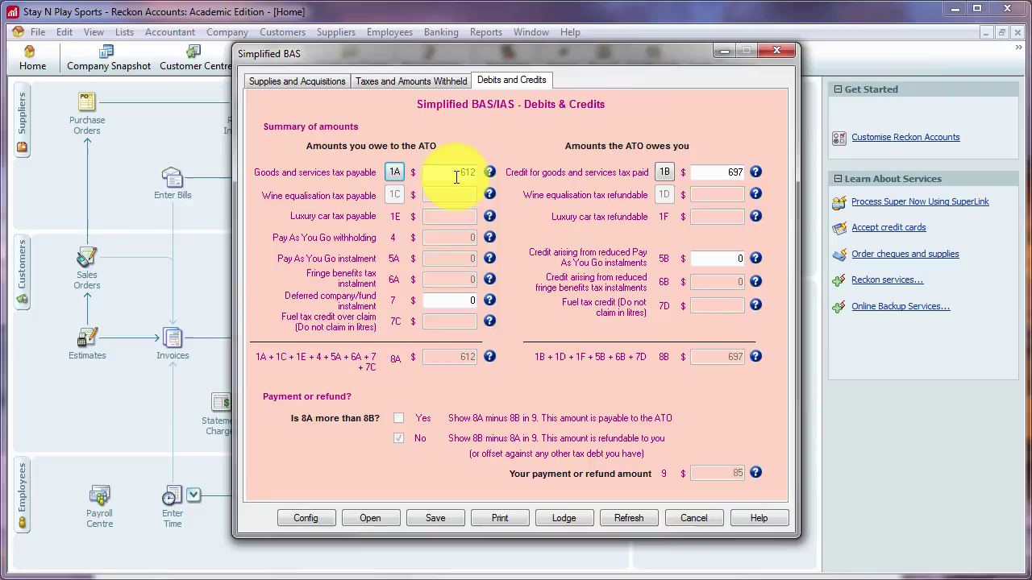
click(664, 172)
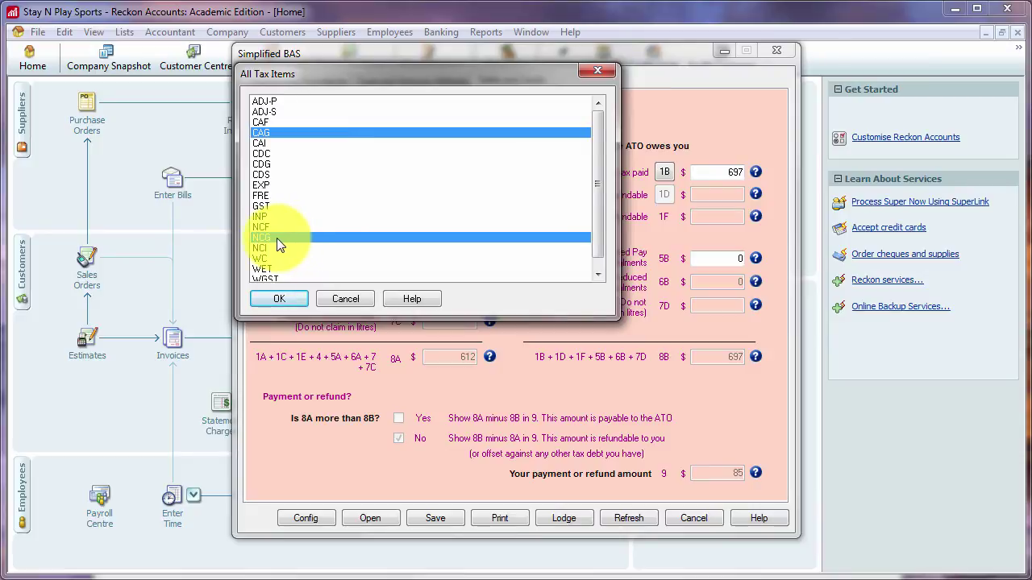
click(290, 298)
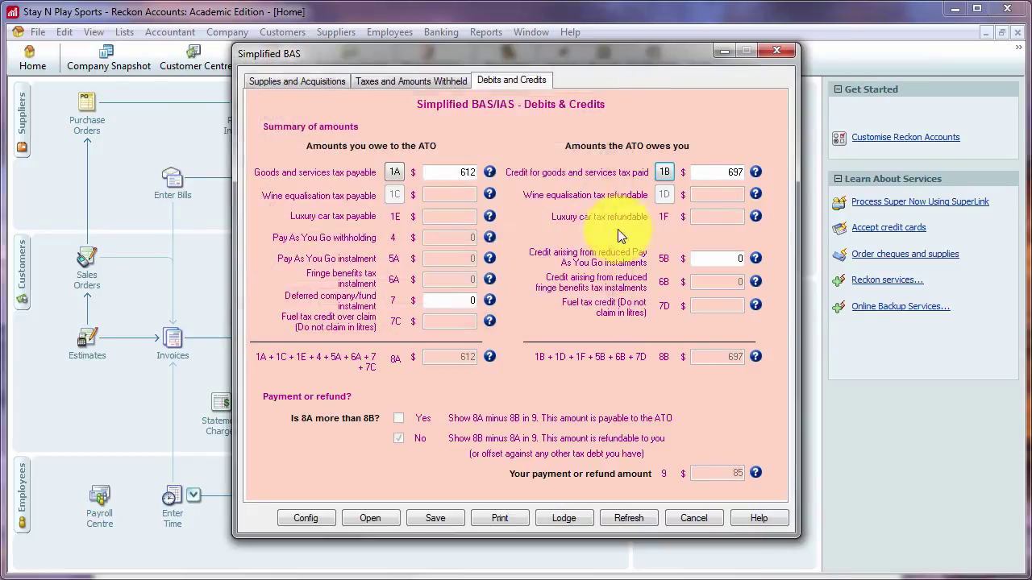